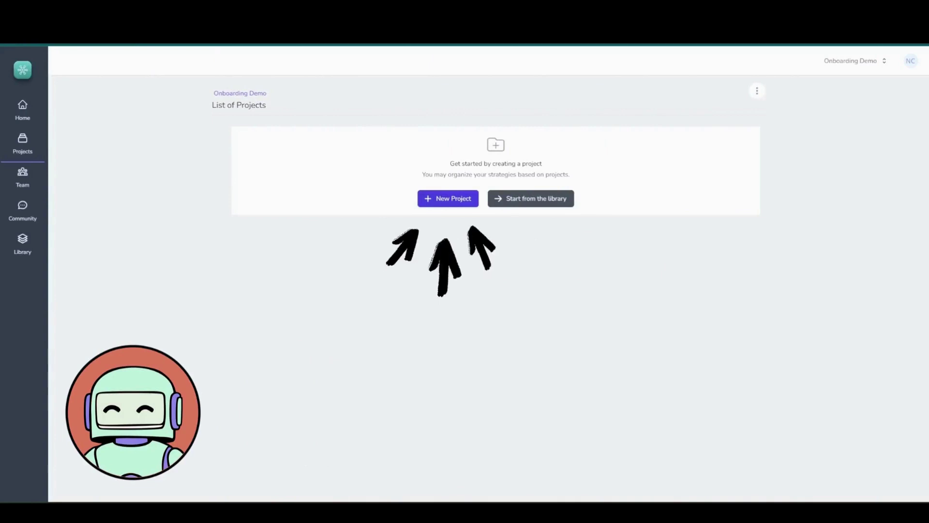
# Save a new project named Girls Code, with a pasted description about coding skills for young women at risk of trafficking.
pyautogui.click(438, 207)
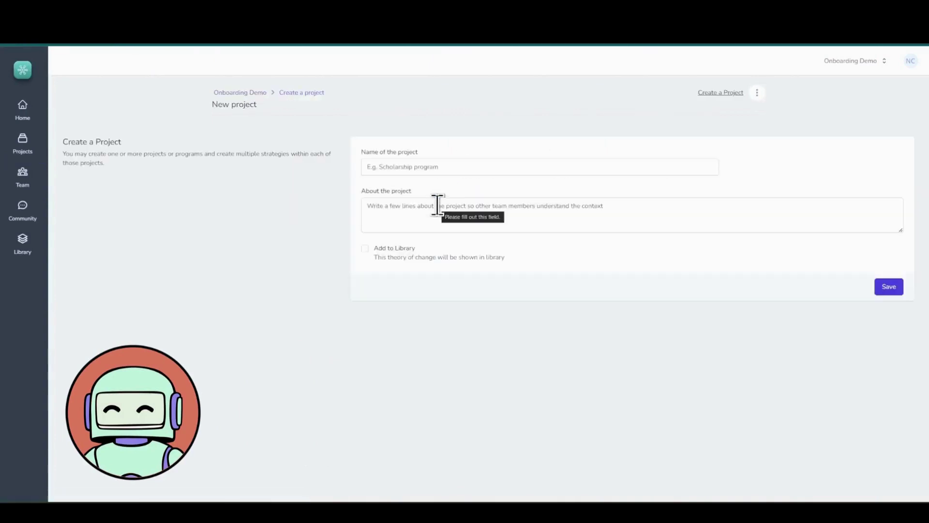
pyautogui.click(421, 166)
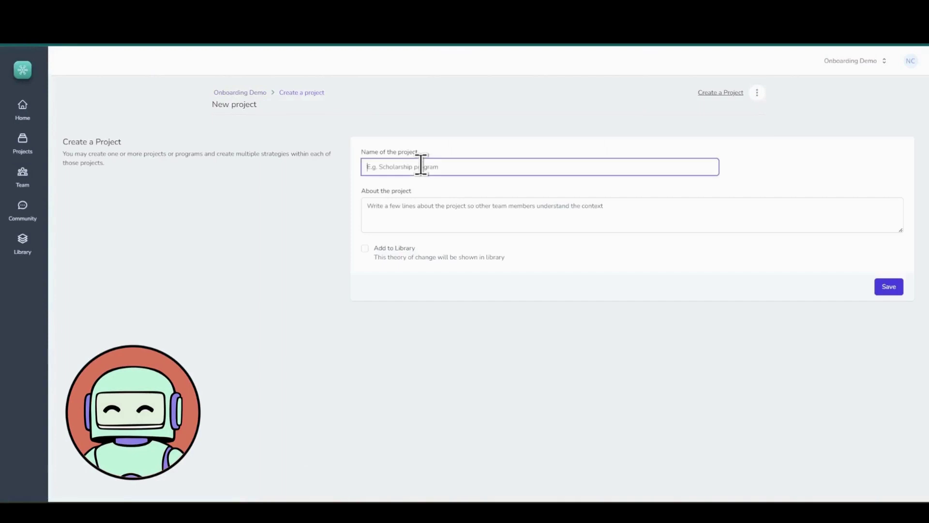
pyautogui.click(424, 220)
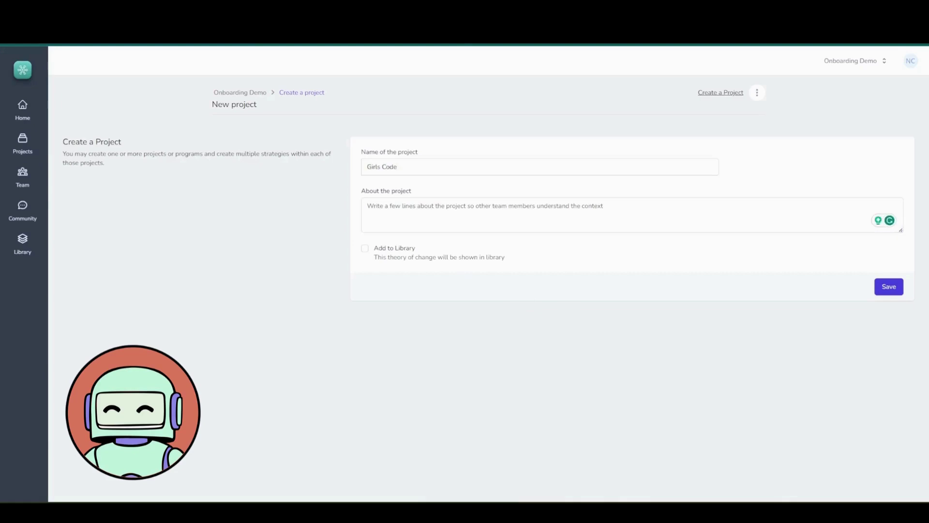
pyautogui.click(517, 210)
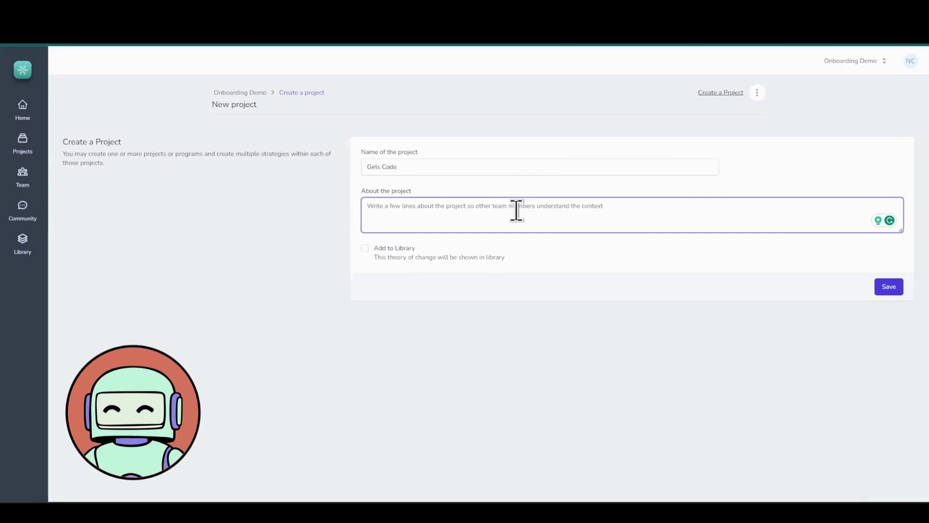
pyautogui.write('Girls code promotes the development of advanced technical and coding skills among young women who live in areas of high risk of human trafficking or who have been rescued from trafficking networks by our partners. In this way, increasing their access to job opportunities and improving their quality of life.')
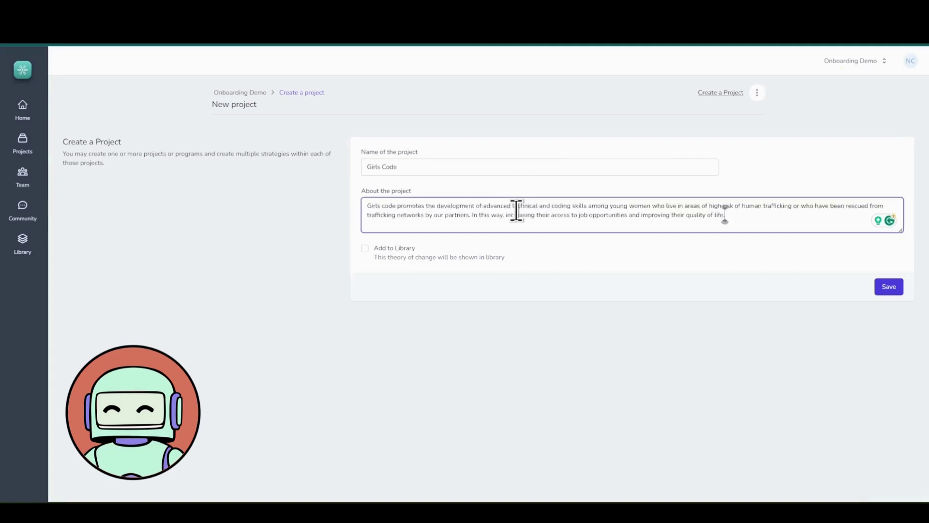
pyautogui.click(660, 333)
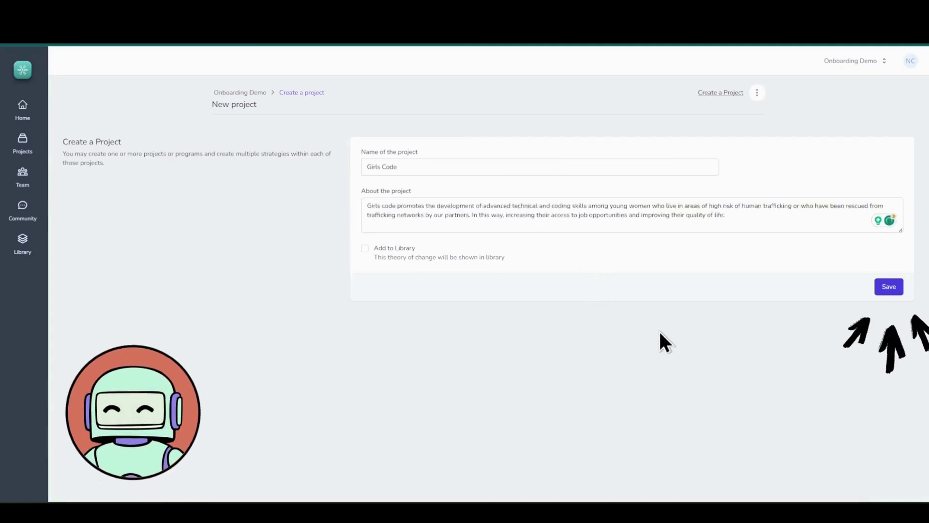
pyautogui.click(893, 287)
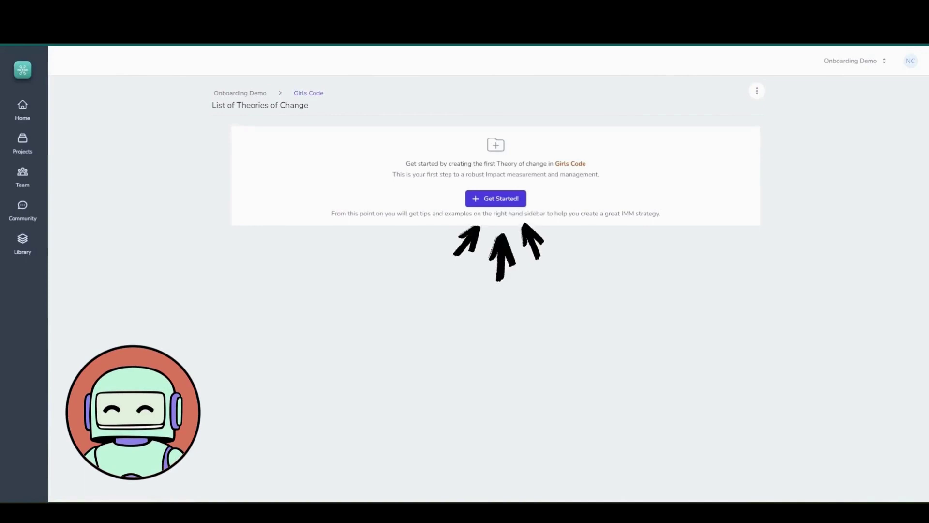
# Save the theory of change 'Creating employment opportunities for girls' with a problem statement on human trafficking.
pyautogui.click(481, 203)
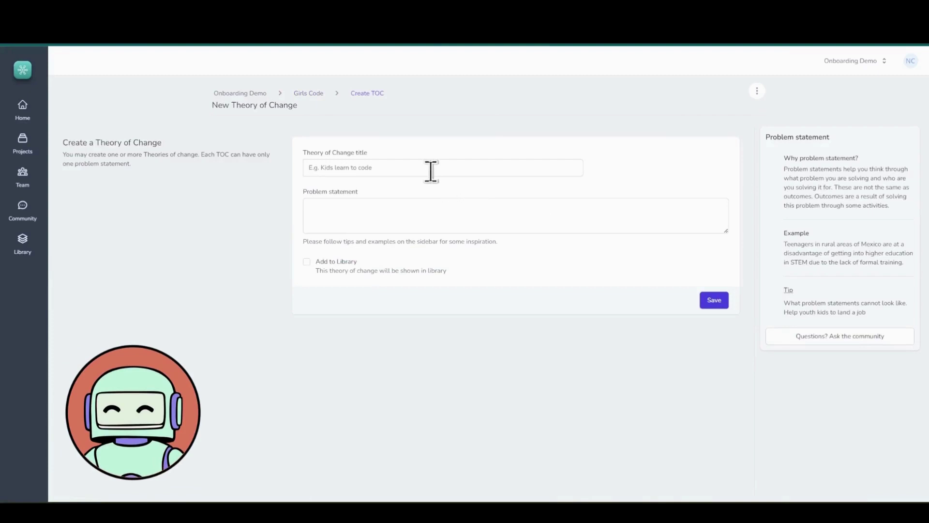
pyautogui.click(430, 172)
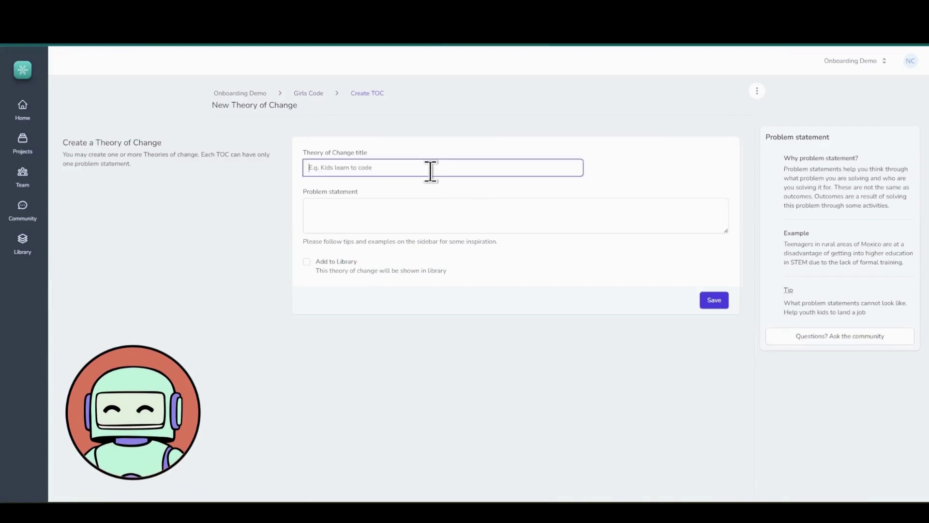
pyautogui.write('Creating employment opportunities for girls')
pyautogui.click(422, 220)
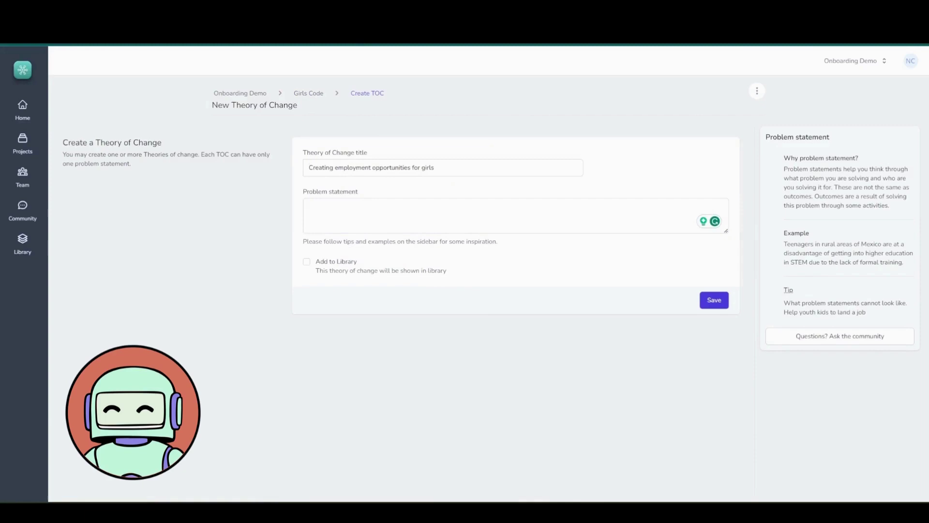
pyautogui.click(365, 214)
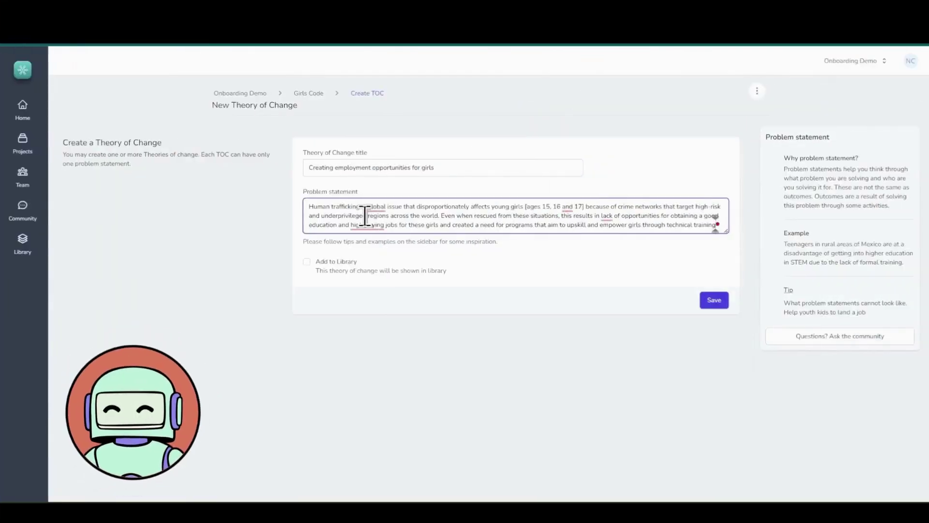
pyautogui.click(445, 344)
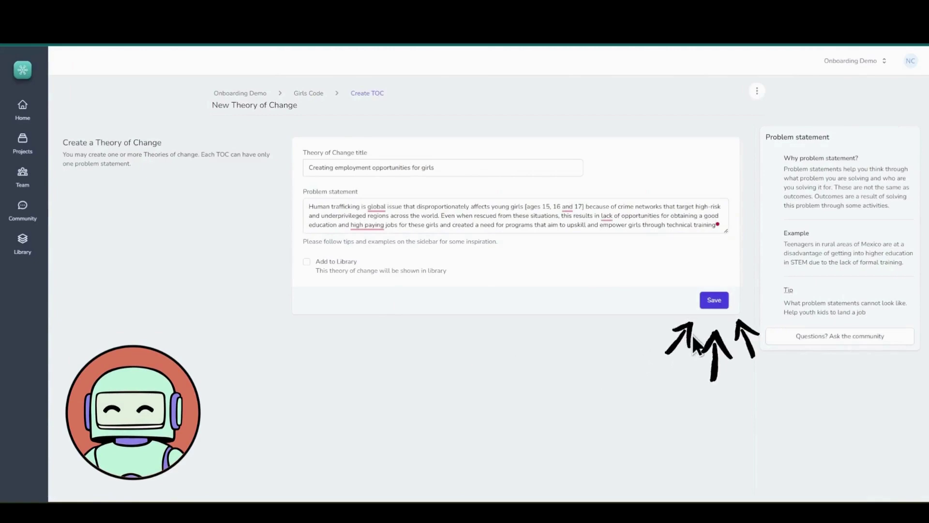
pyautogui.click(710, 302)
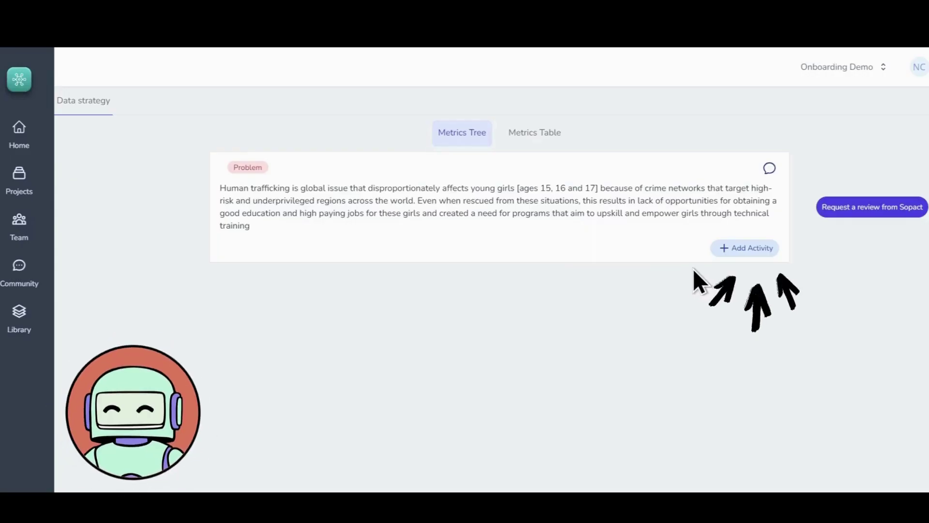
# Add and save an activity for an online coding platform with LMS lessons and technical tests.
pyautogui.click(731, 259)
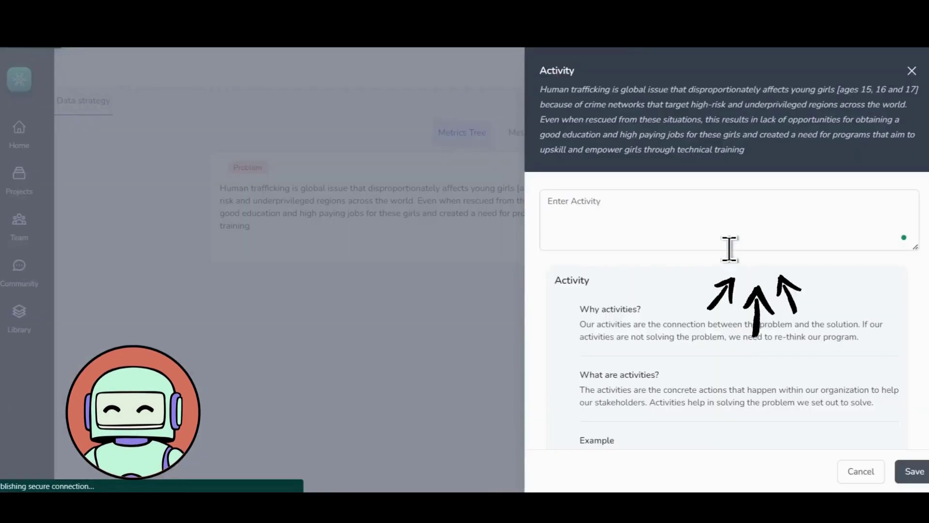
pyautogui.click(632, 220)
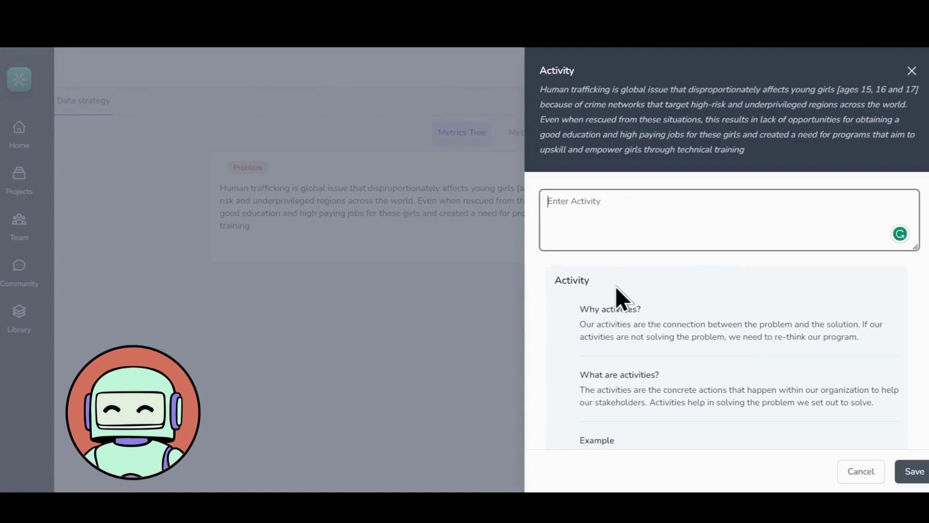
pyautogui.write('We run an online educational platform where the girls not only learn coding by following the lessons posted on LMS system but also take tests on technical concepts.')
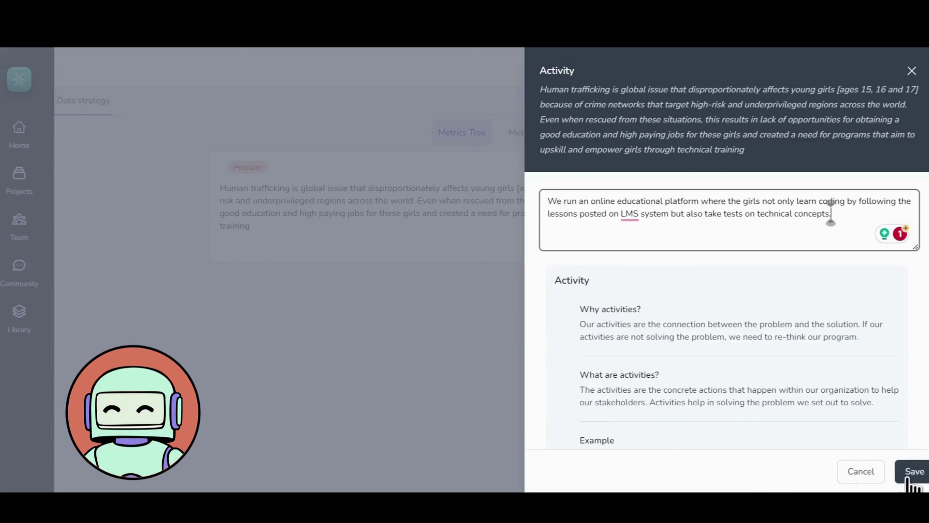
pyautogui.click(912, 472)
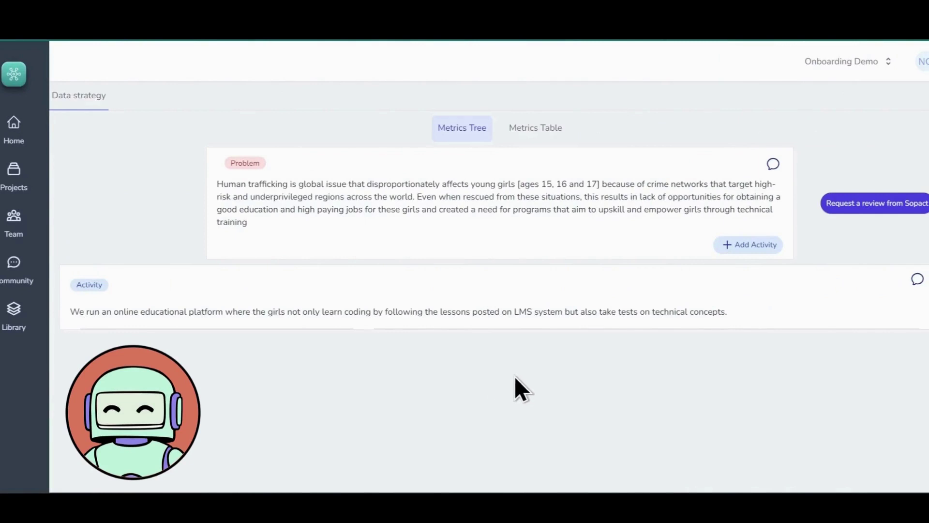
# Attach the output 'Girls get jobs in the tech industry after finishing the course' to the activity.
pyautogui.moveTo(612, 303)
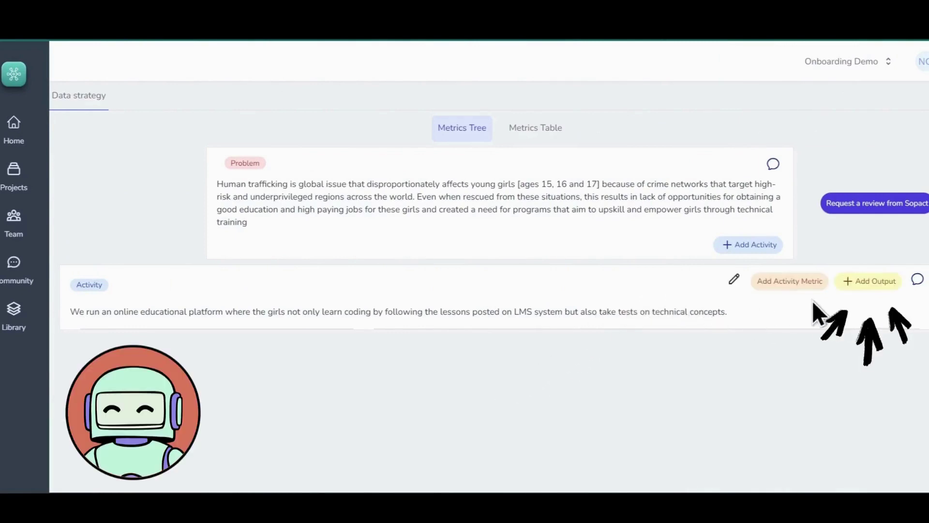
pyautogui.click(856, 290)
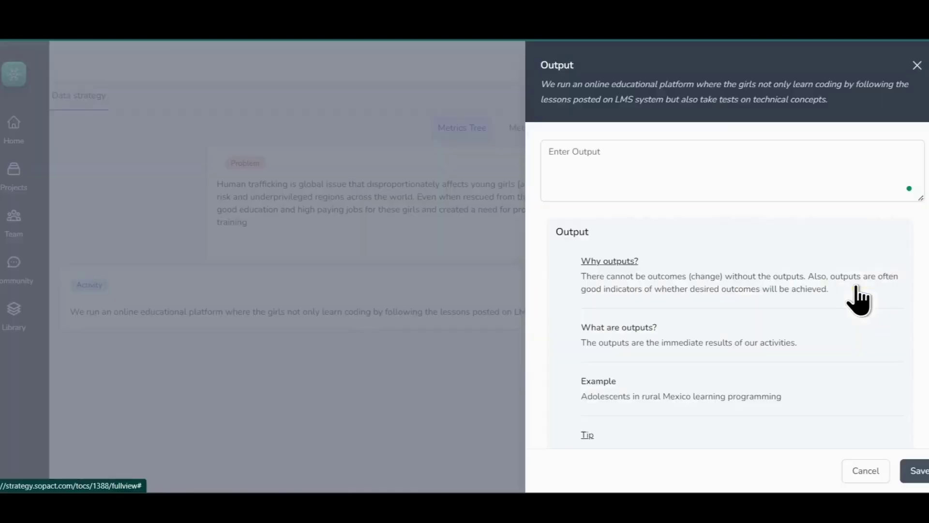
pyautogui.click(587, 178)
pyautogui.write('Girls get jobs in the tech industry after finishing the course')
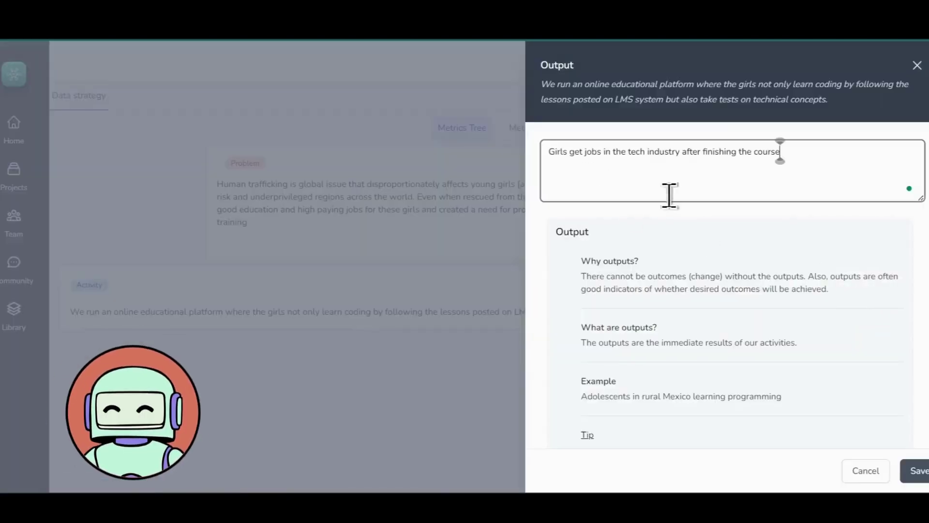
pyautogui.click(913, 469)
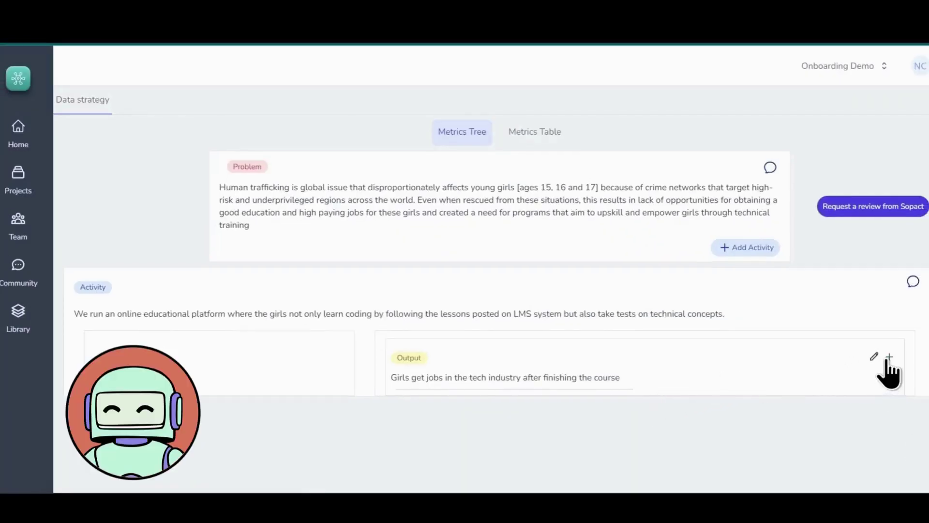
# Add and save an outcome on improving quality of life for girls rescued from trafficking.
pyautogui.click(889, 360)
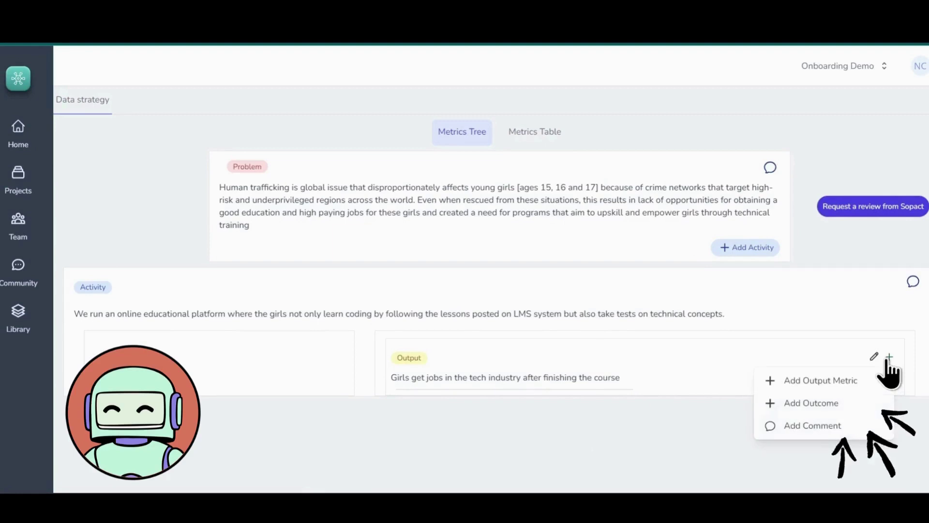
pyautogui.click(847, 403)
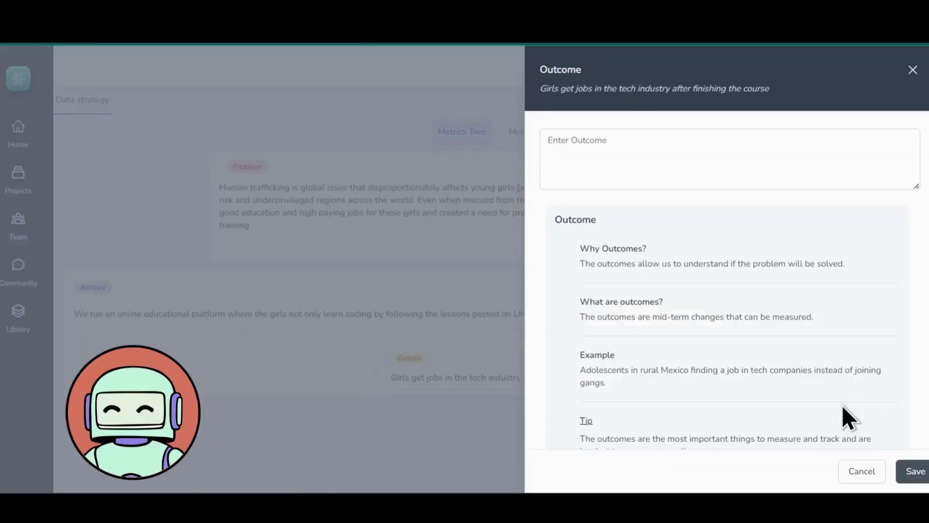
pyautogui.click(661, 170)
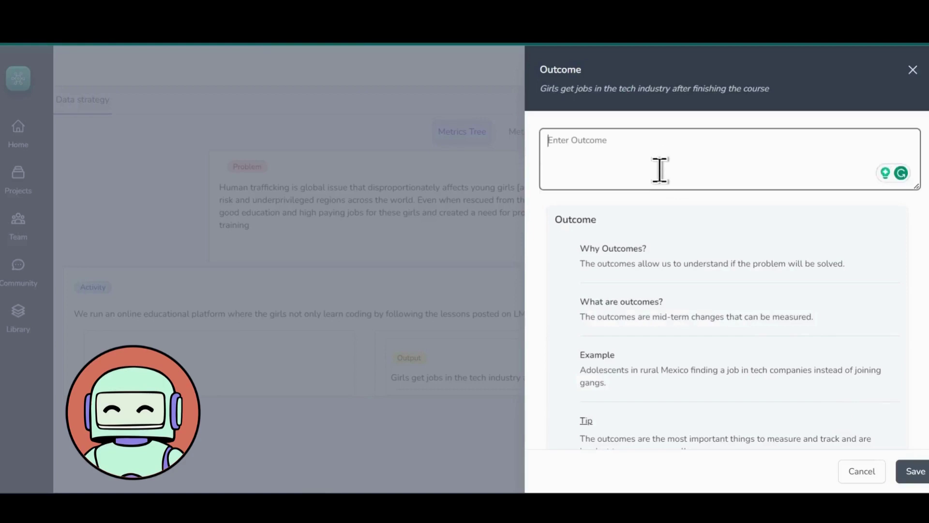
pyautogui.write('Improving the quality of life of young girls rescued from human trafficking networks or in high-risk areas for human trafficking')
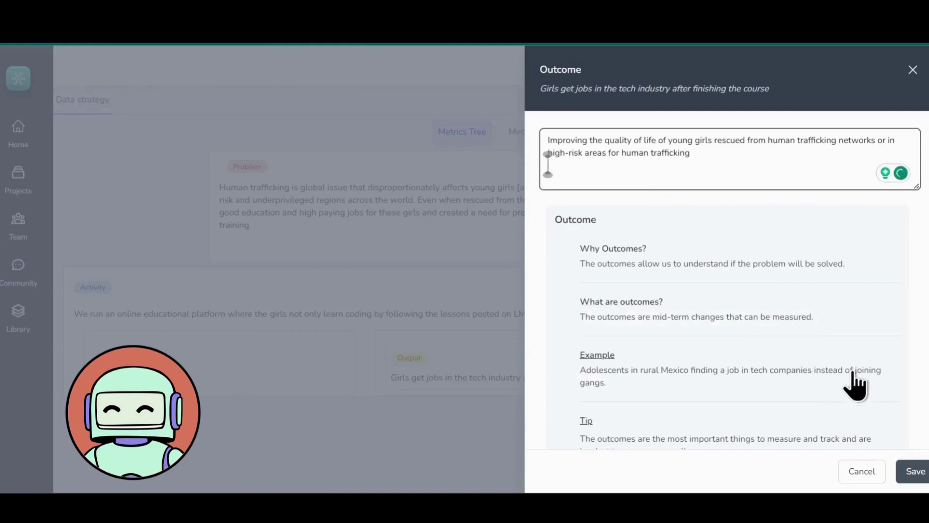
pyautogui.click(904, 477)
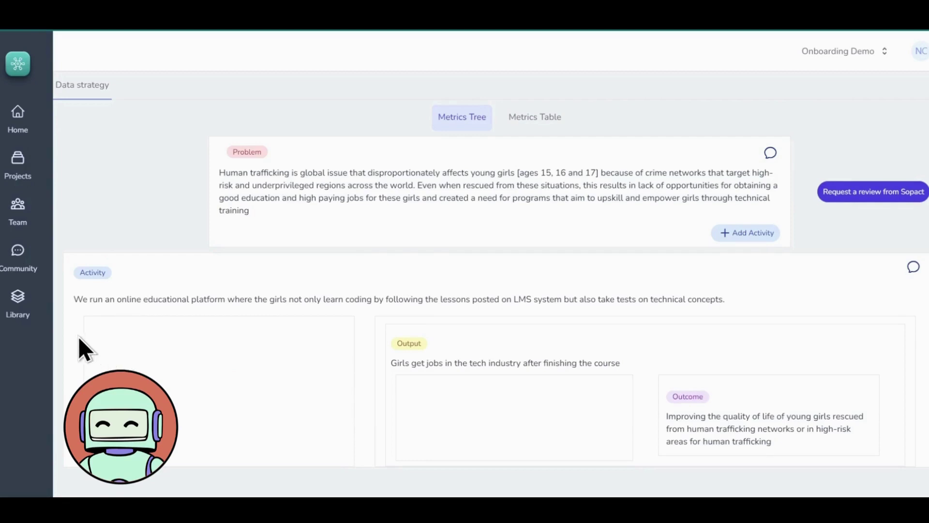
# Save the activity metric 'Number of girls registered in the online platform' on the coding platform activity.
pyautogui.moveTo(239, 299)
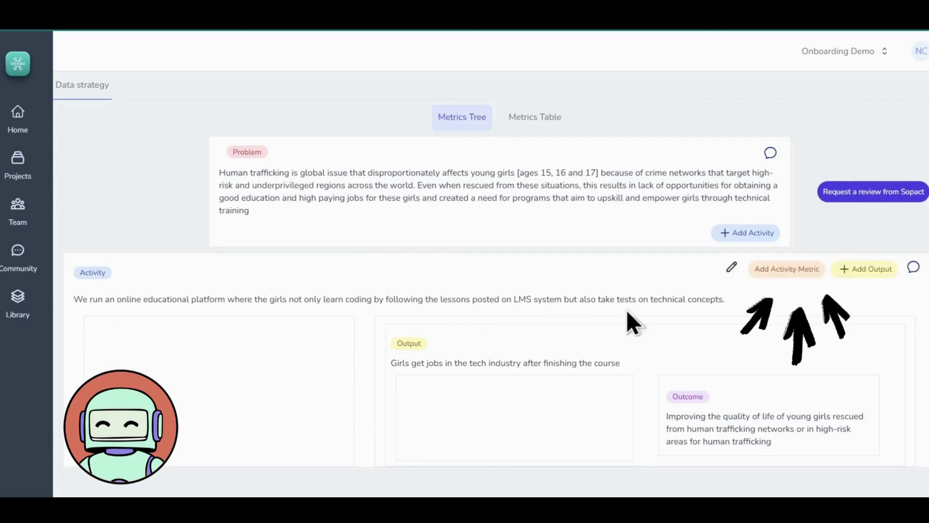
pyautogui.click(796, 273)
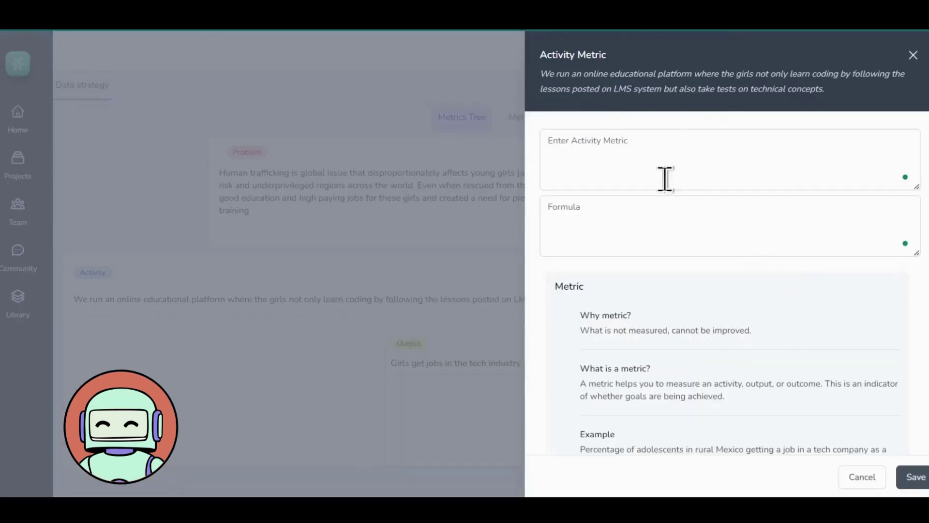
pyautogui.click(644, 169)
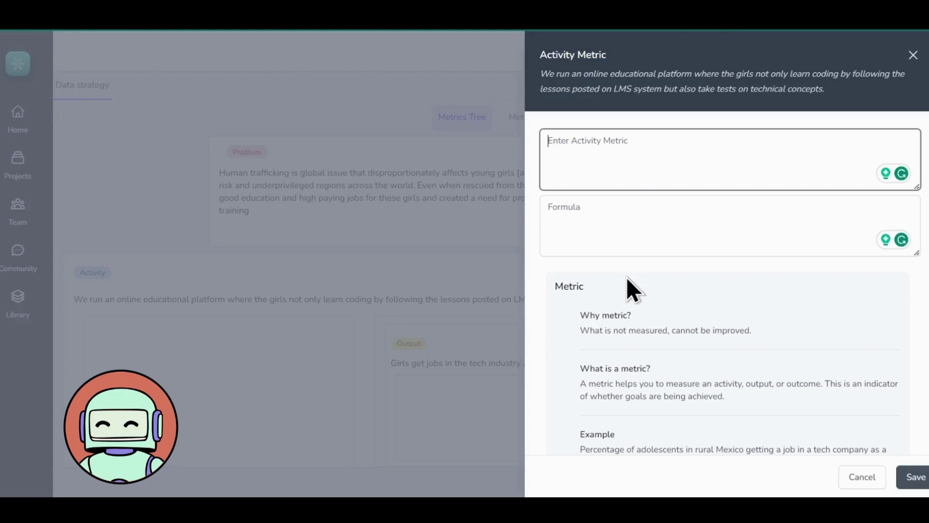
pyautogui.write('Number of girls registered in the online platform')
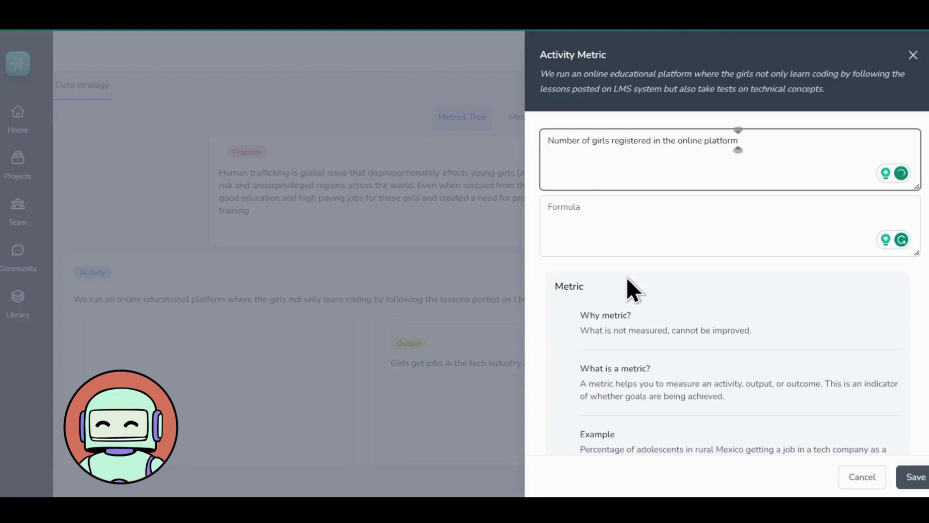
pyautogui.click(622, 264)
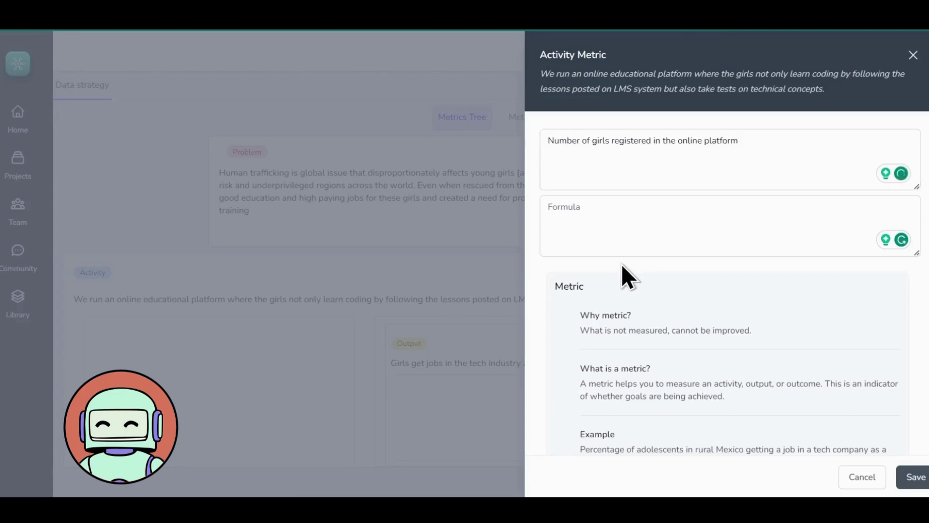
pyautogui.click(914, 489)
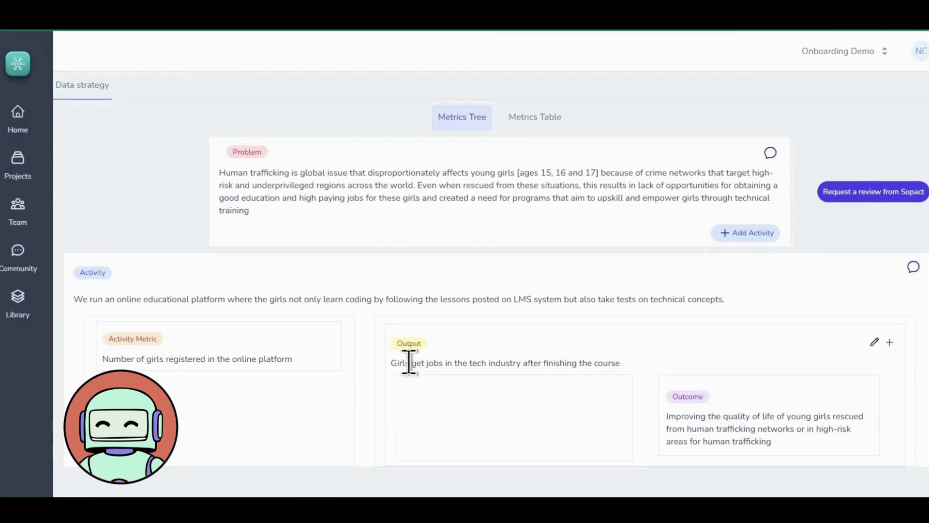
# Add and save an output metric on the tech-jobs output, such as girls passing the completion test.
pyautogui.moveTo(641, 368)
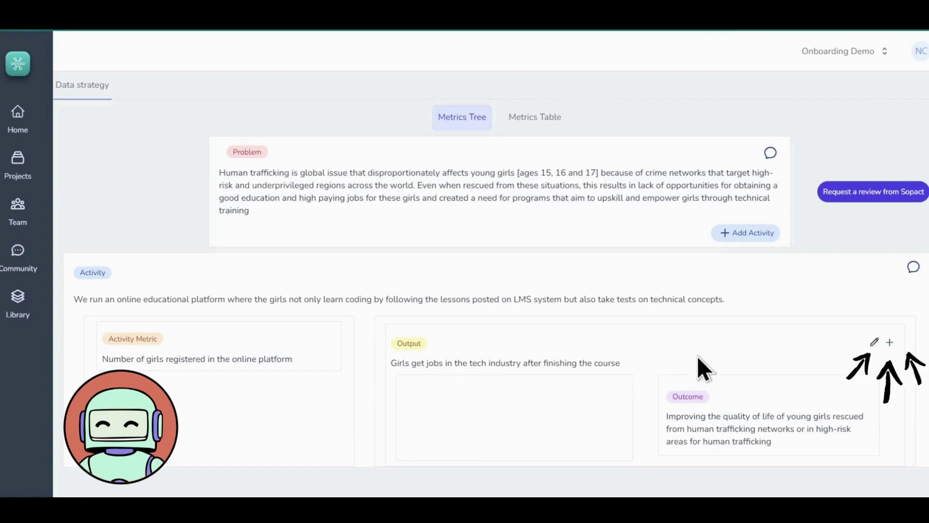
pyautogui.click(889, 343)
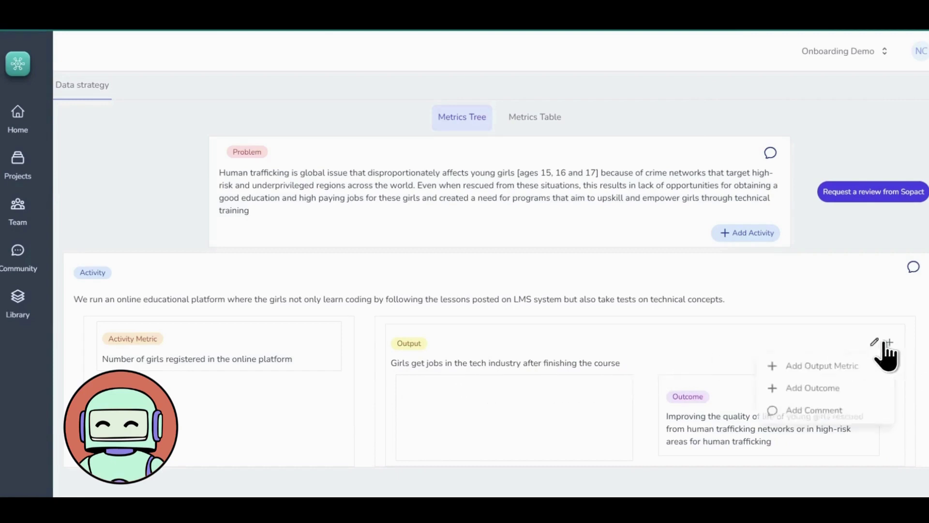
pyautogui.click(842, 370)
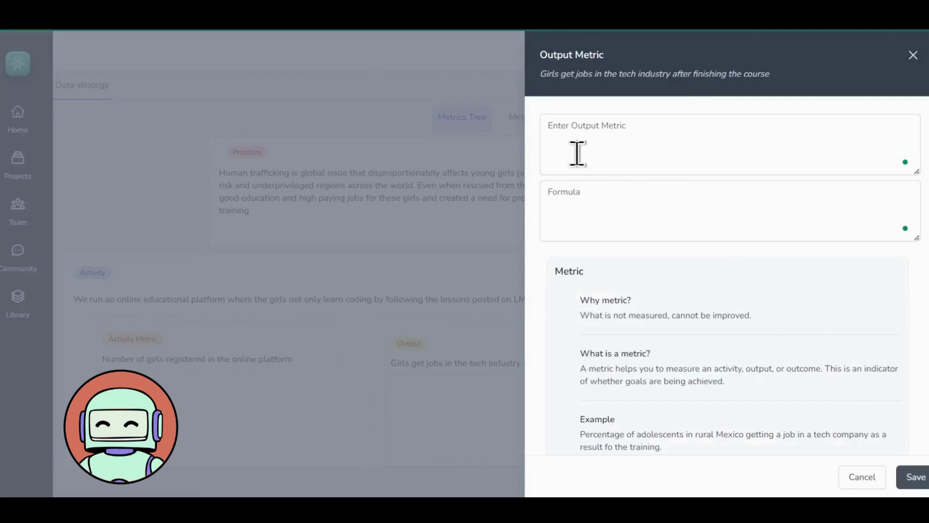
pyautogui.click(577, 152)
pyautogui.write('Number of girls that finished the course successfully with a passing score on the completion test')
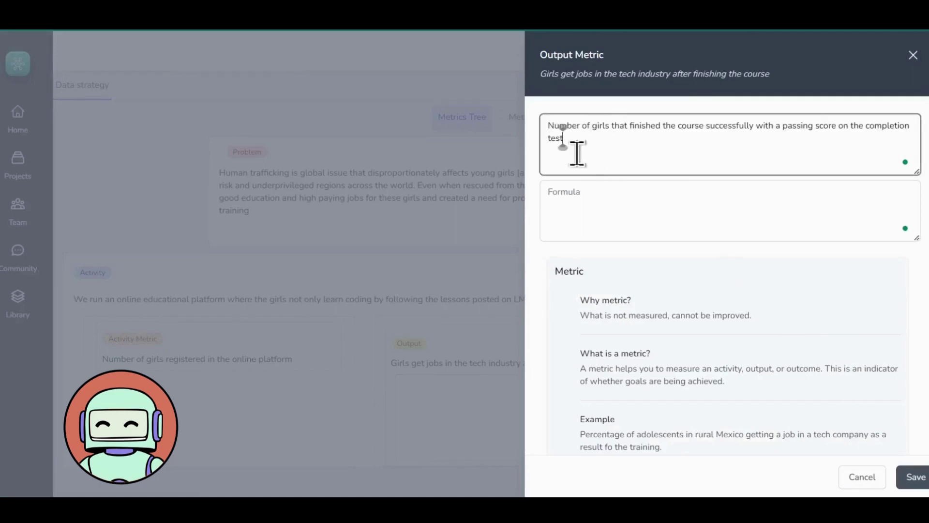
pyautogui.click(597, 253)
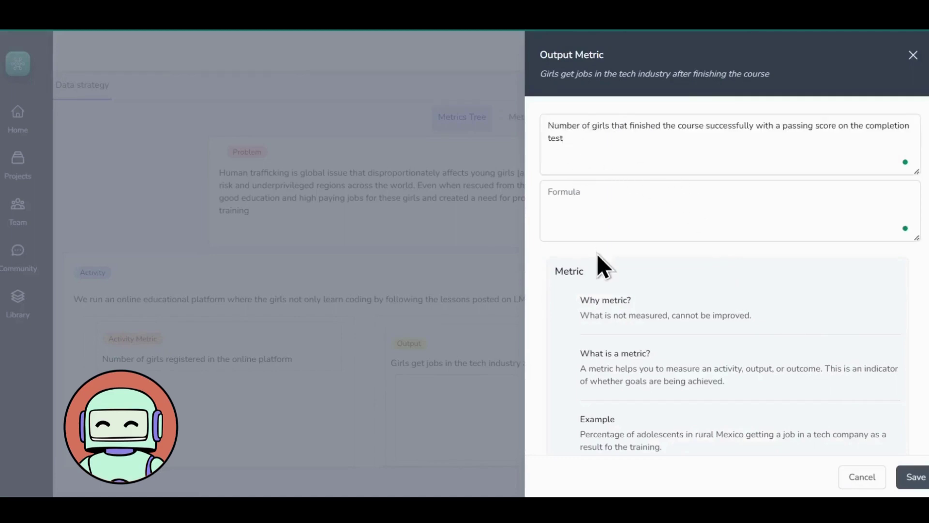
pyautogui.click(903, 483)
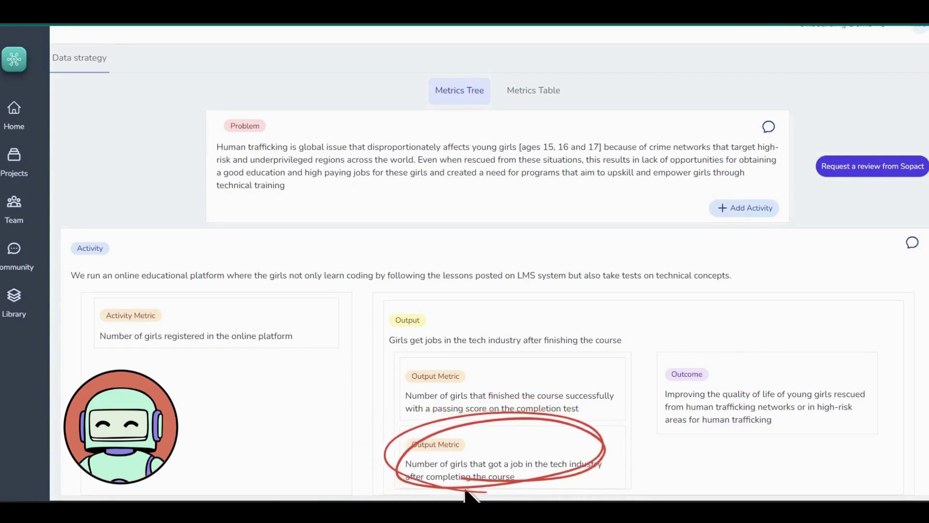
pyautogui.moveTo(571, 487)
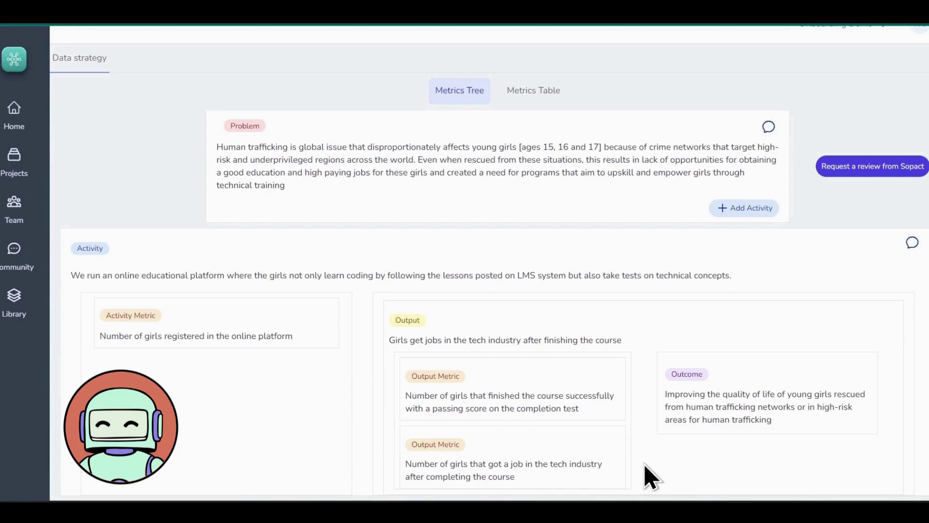
pyautogui.moveTo(715, 405)
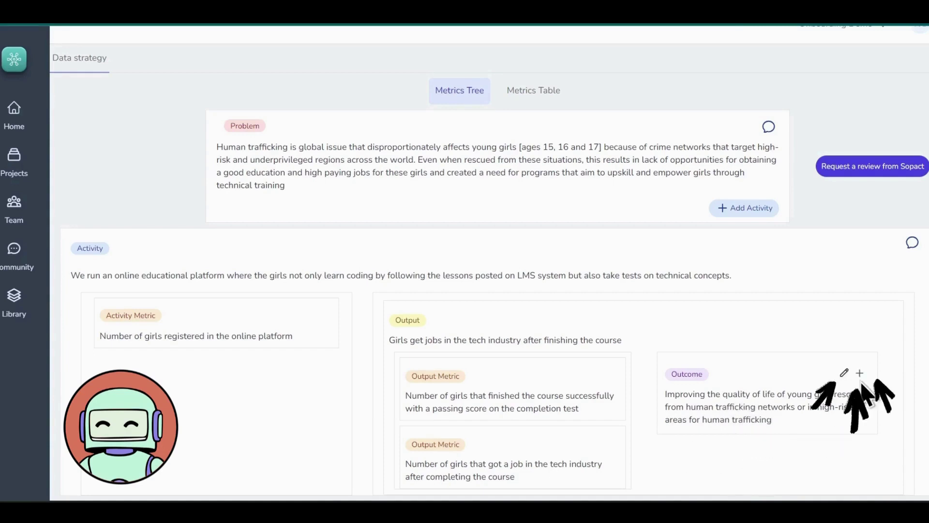
# Add and save an outcome metric on the quality-of-life outcome, such as rescued versus non-rescued job rates.
pyautogui.click(860, 373)
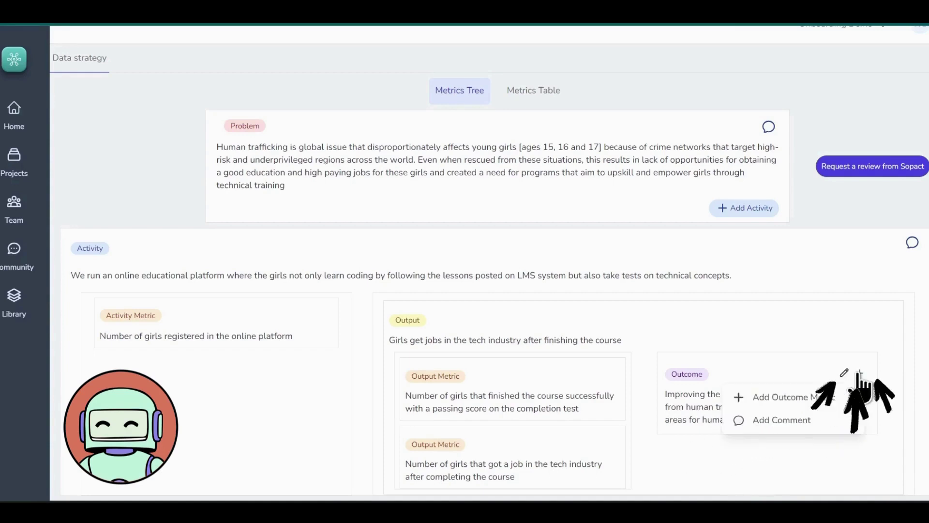
pyautogui.click(823, 398)
pyautogui.click(608, 158)
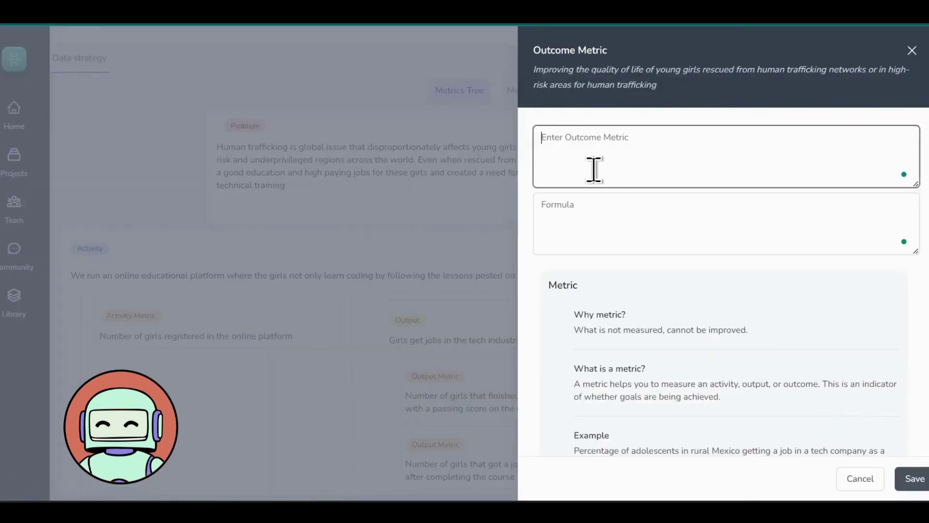
pyautogui.write('# of girls who get a job after completing the course who were rescued from trafficking networks vs. not rescued from trafficking networks')
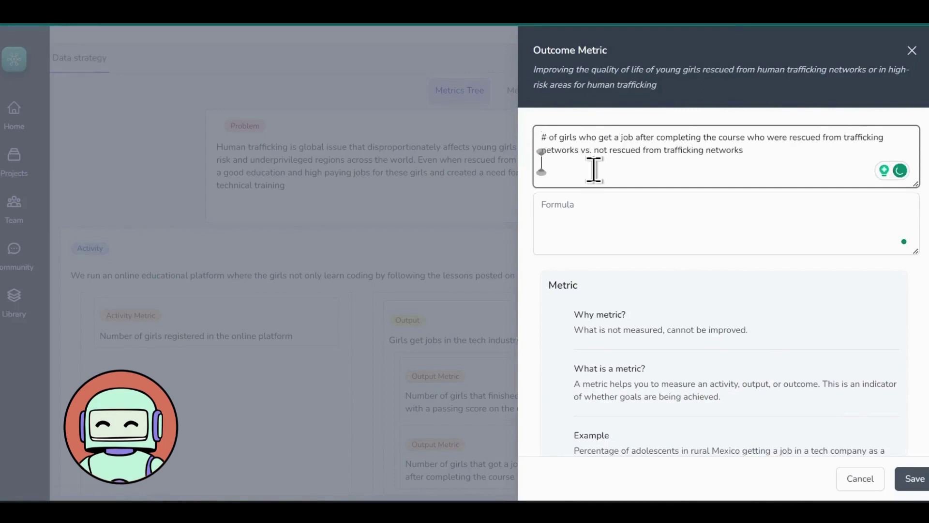
pyautogui.click(580, 267)
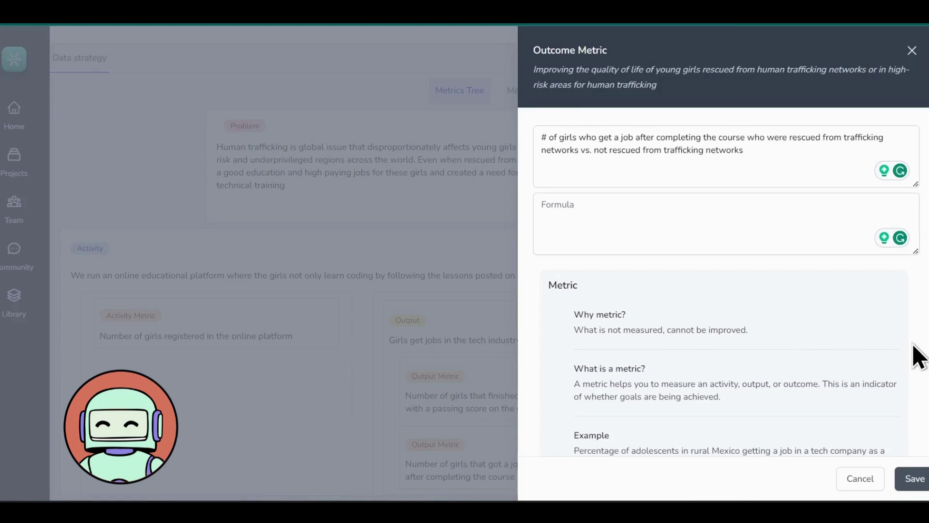
pyautogui.scroll(-3, 918, 358)
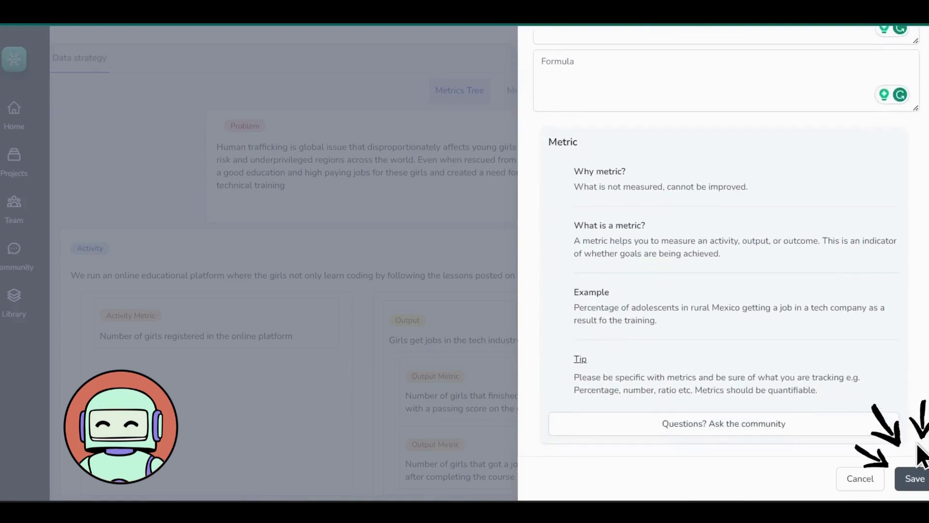
pyautogui.click(910, 479)
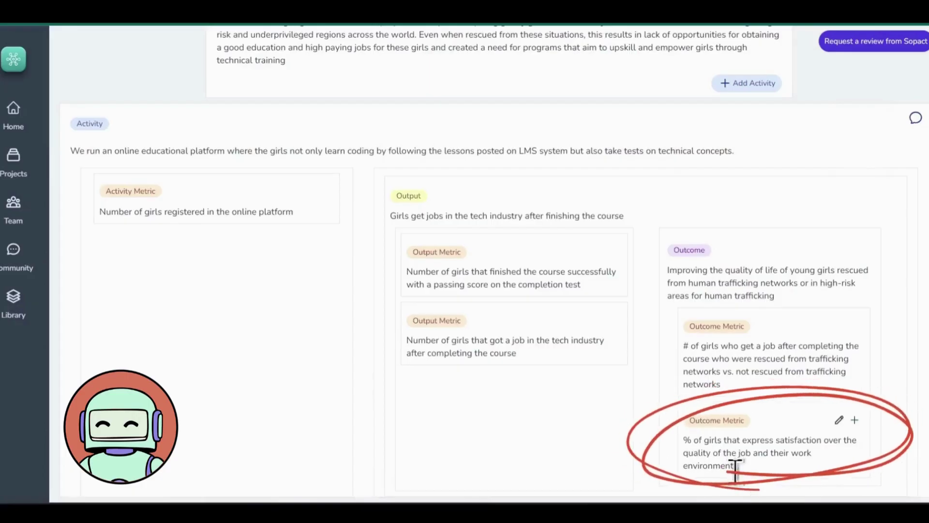